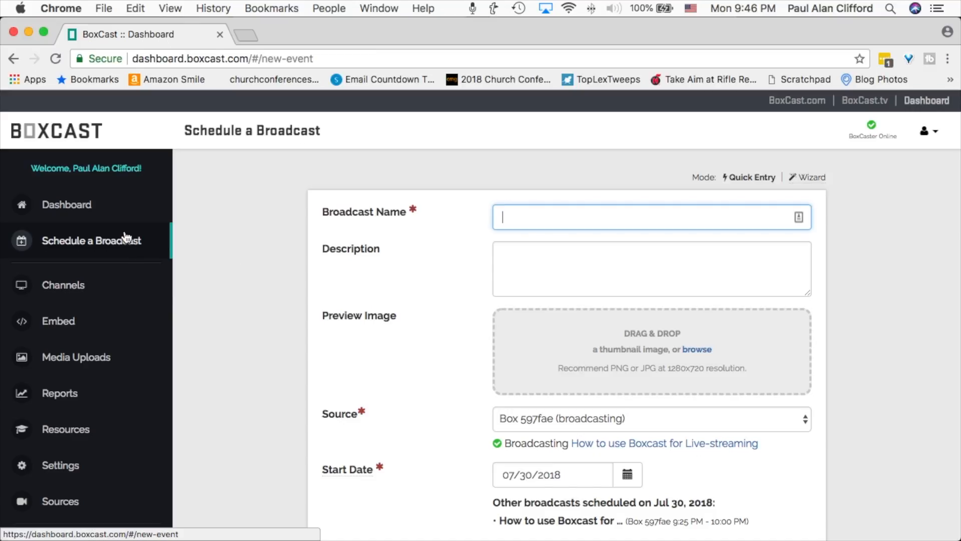
# Start scheduling a new broadcast and name it "How to use Boxcast for Live-streaming".
pyautogui.click(91, 210)
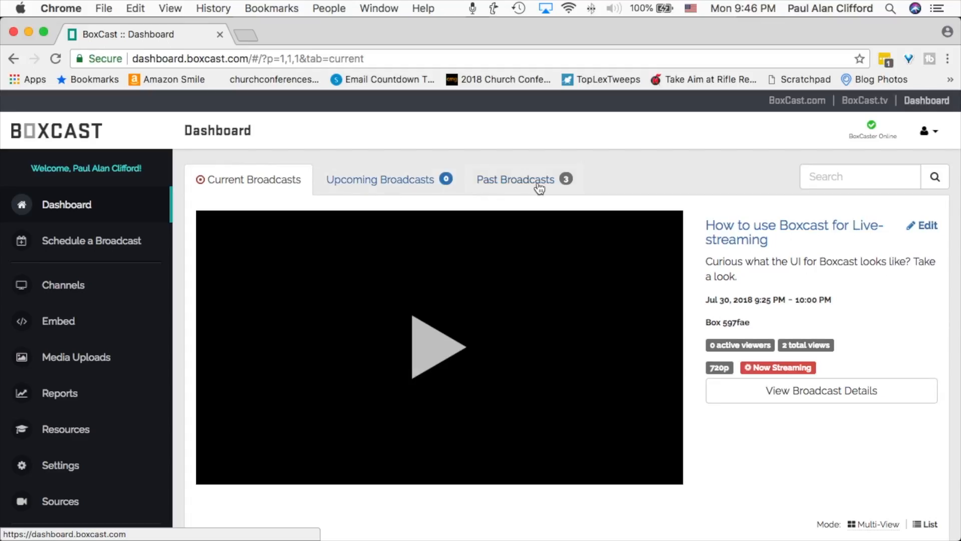
pyautogui.click(107, 244)
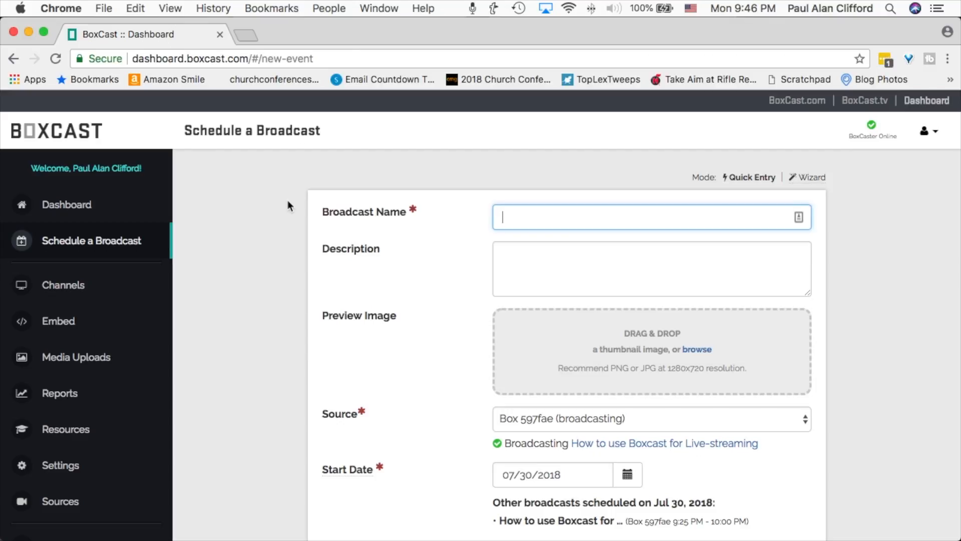
pyautogui.write('How t')
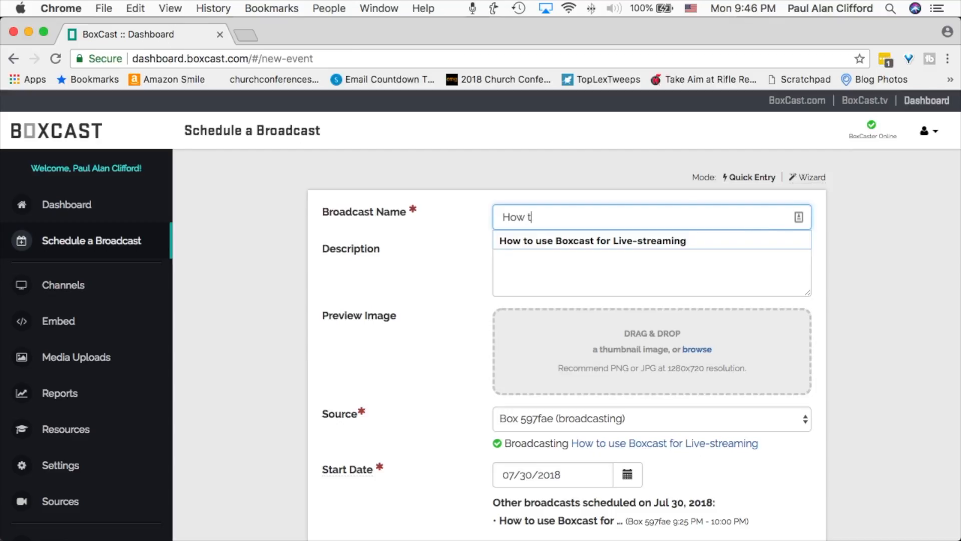
pyautogui.write('o')
pyautogui.press('Down')
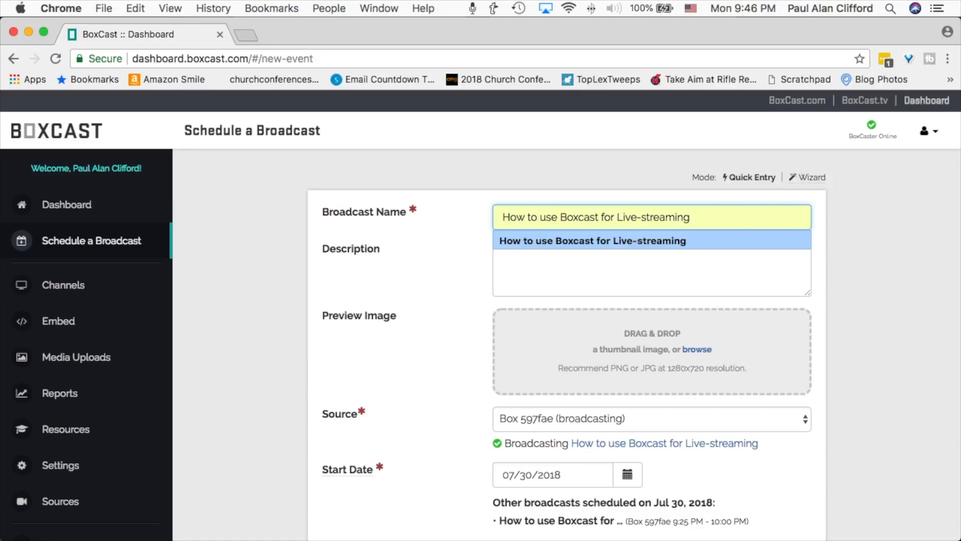
pyautogui.press('Return')
pyautogui.press('Tab')
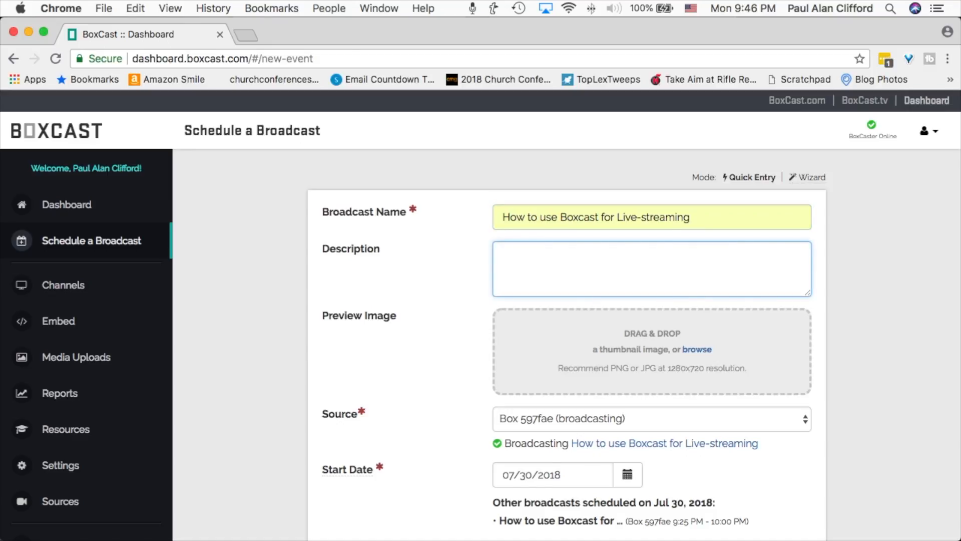
# Enter "Here's a tour of the Boxcast UI" as the broadcast description.
pyautogui.write("Here's a tour of the ")
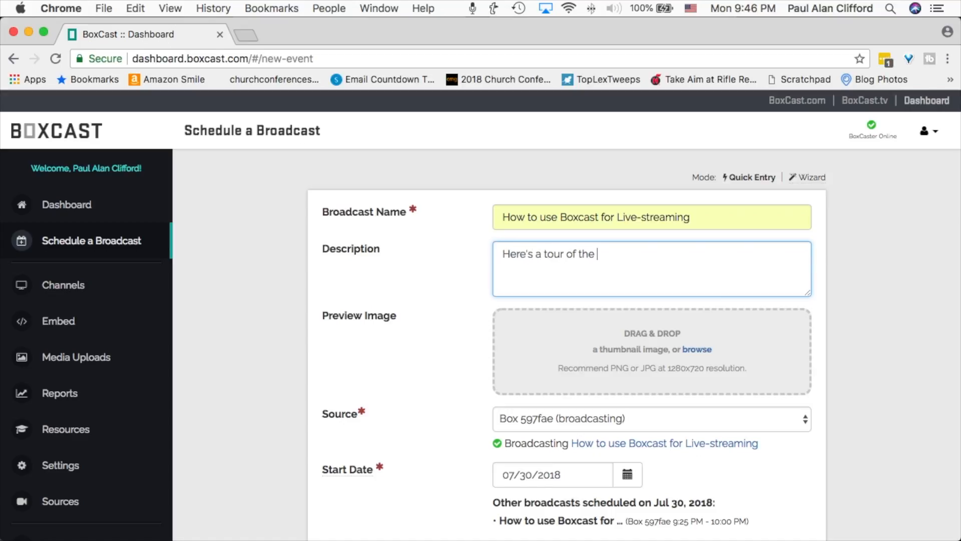
pyautogui.write('Boxcast UI')
pyautogui.click(412, 334)
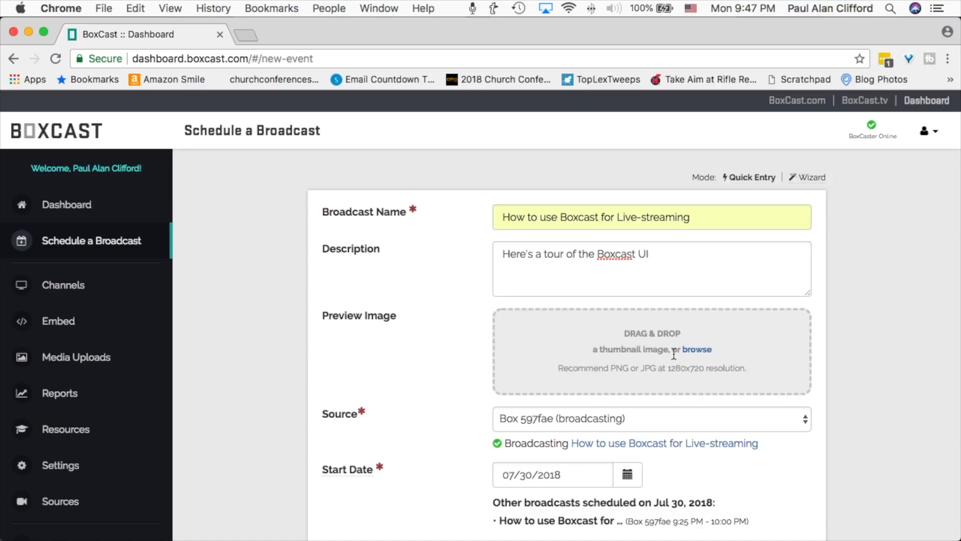
# Review the available broadcast sources and the start date calendar, keeping the current selections.
pyautogui.scroll(-4, 674, 354)
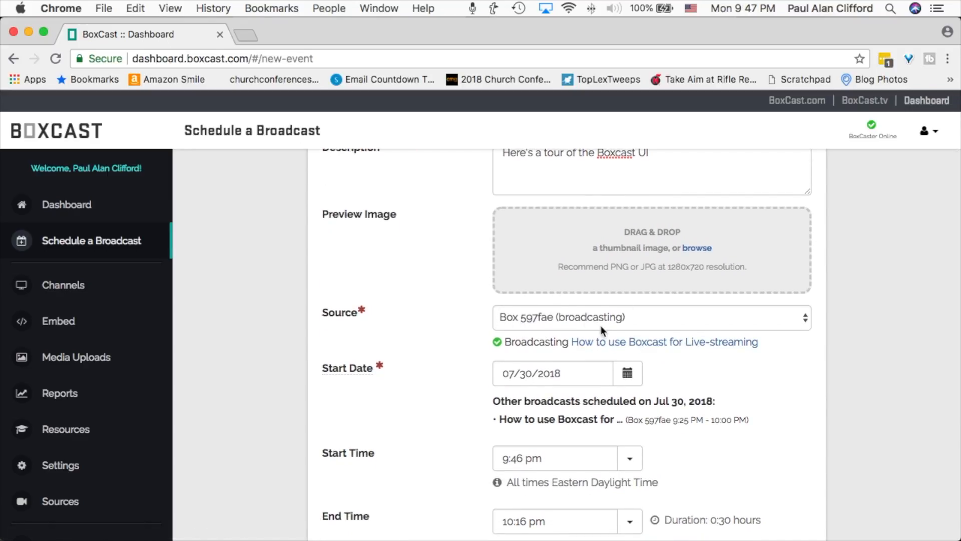
pyautogui.click(805, 316)
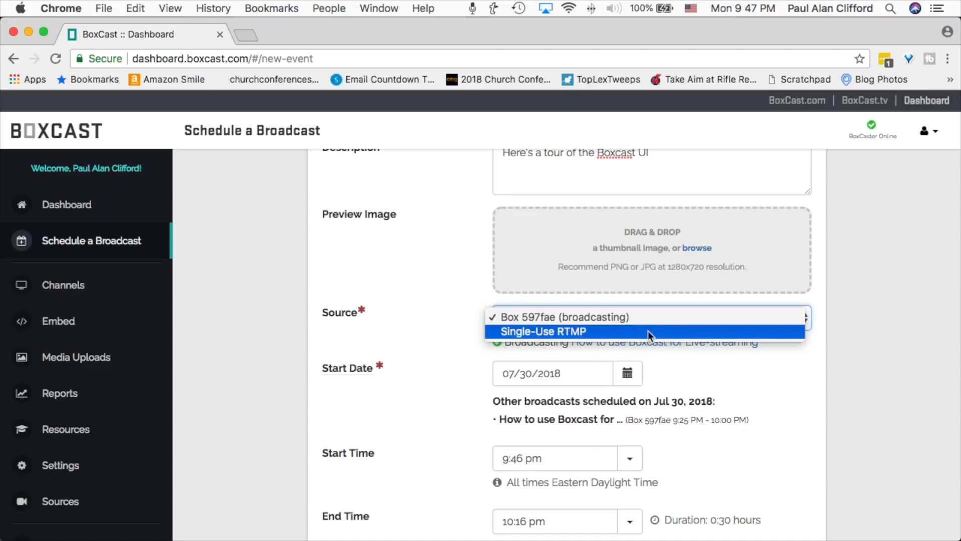
pyautogui.click(866, 306)
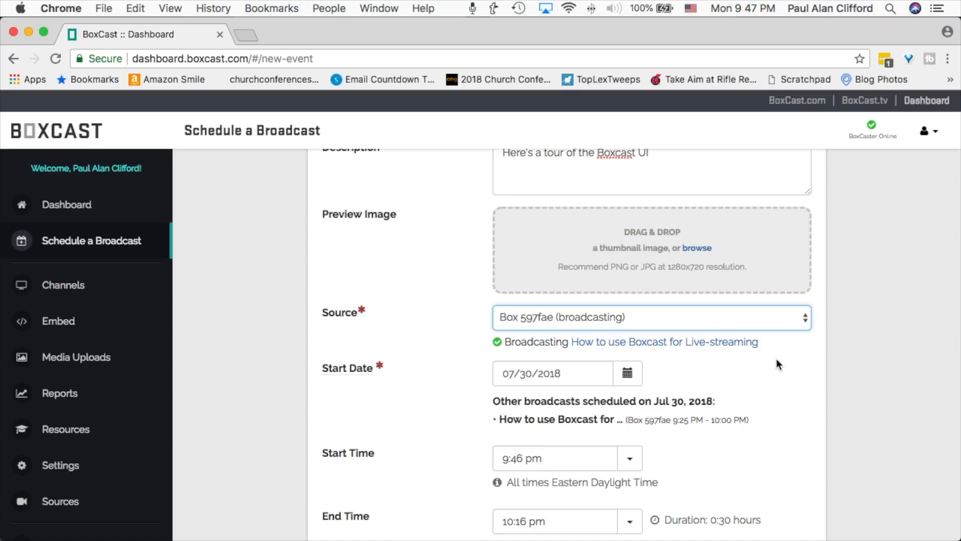
pyautogui.scroll(-3, 776, 359)
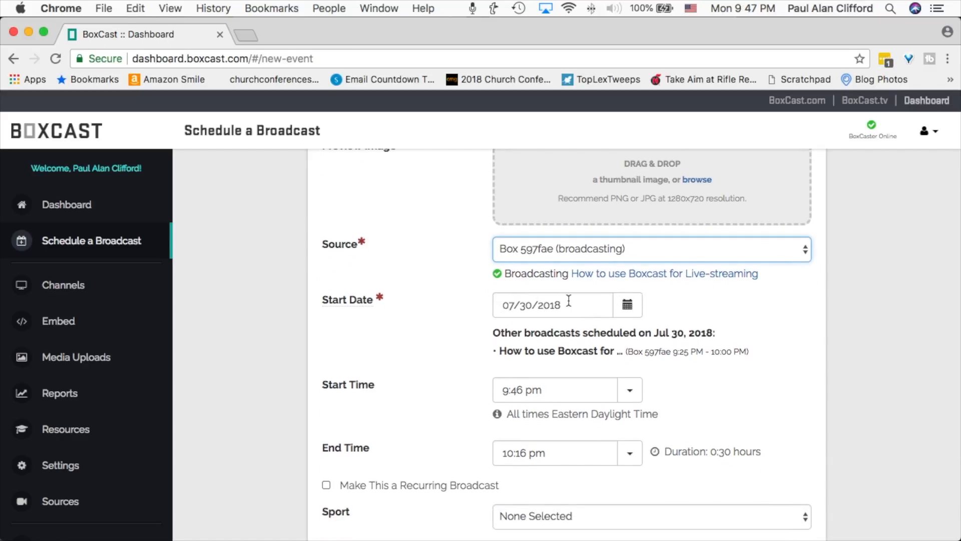
pyautogui.click(626, 310)
pyautogui.scroll(-5, 627, 311)
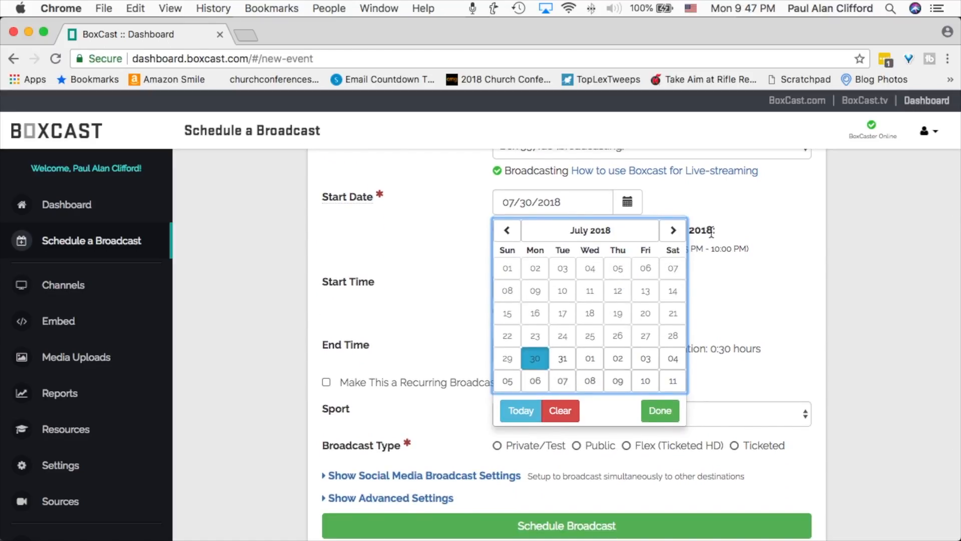
pyautogui.click(743, 207)
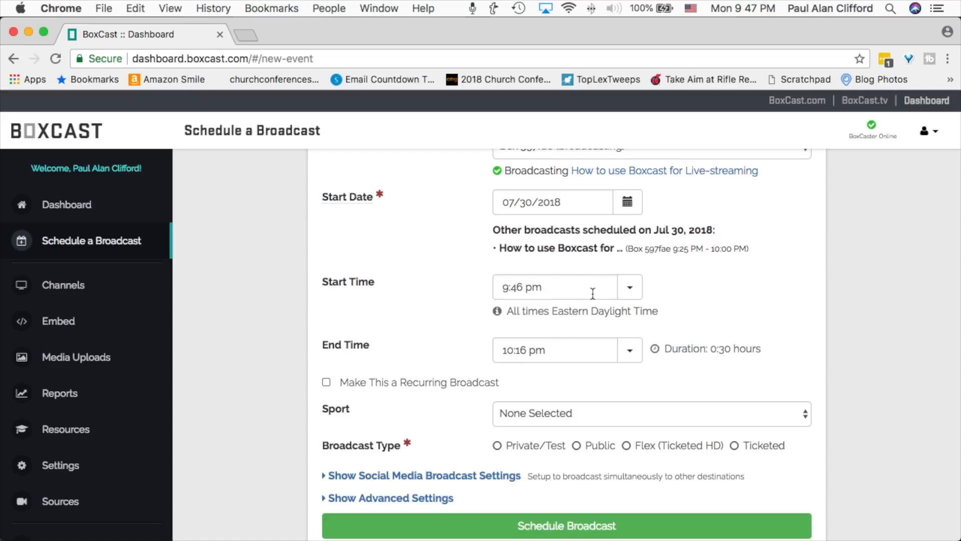
# Set the broadcast's start time to 10:30 pm.
pyautogui.click(630, 289)
pyautogui.scroll(1, 575, 394)
pyautogui.scroll(-1, 575, 394)
pyautogui.click(575, 394)
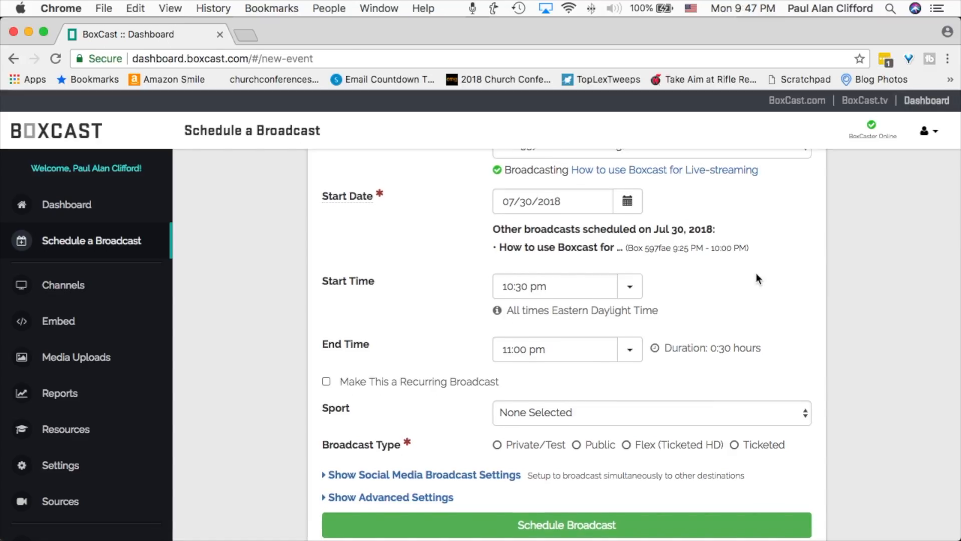
# Check the sport options without choosing one and set the broadcast type to Public.
pyautogui.scroll(-3, 757, 275)
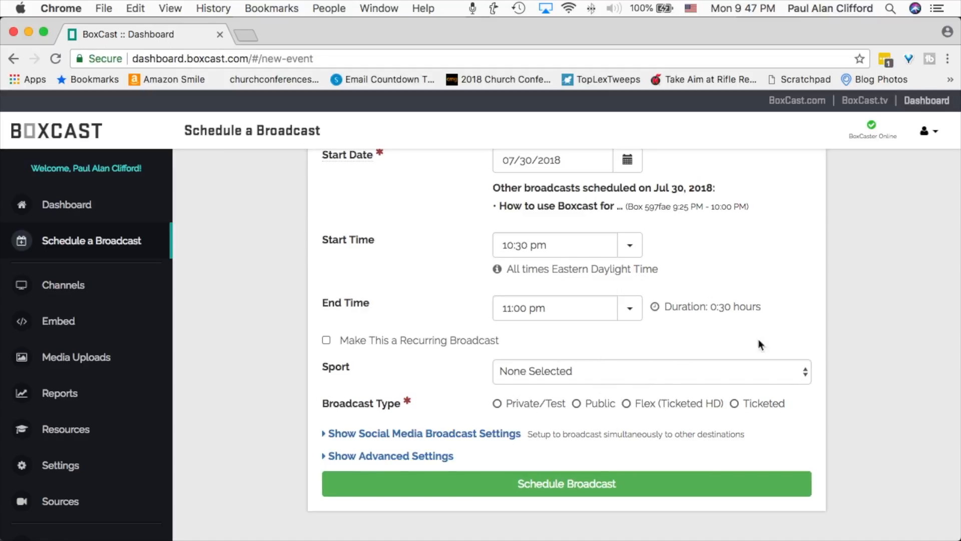
pyautogui.click(806, 372)
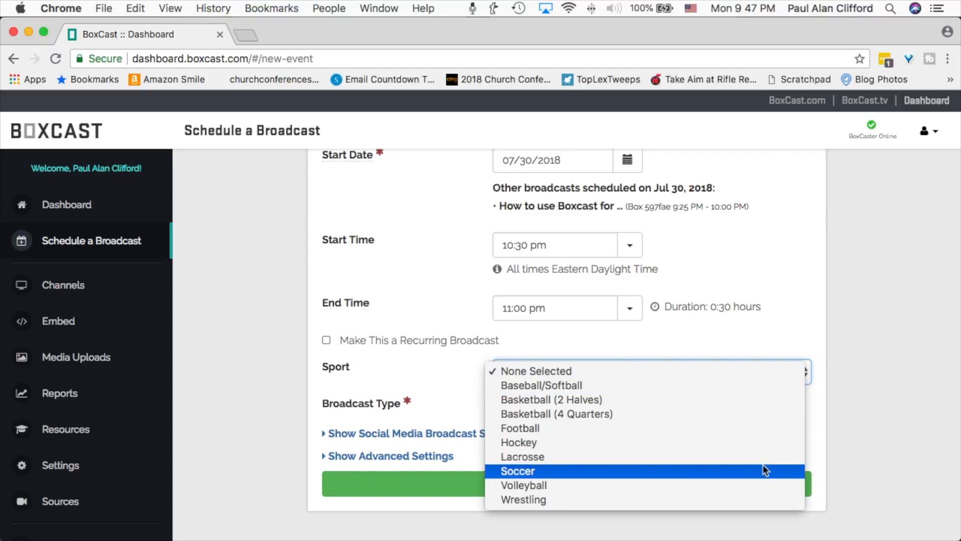
pyautogui.click(816, 316)
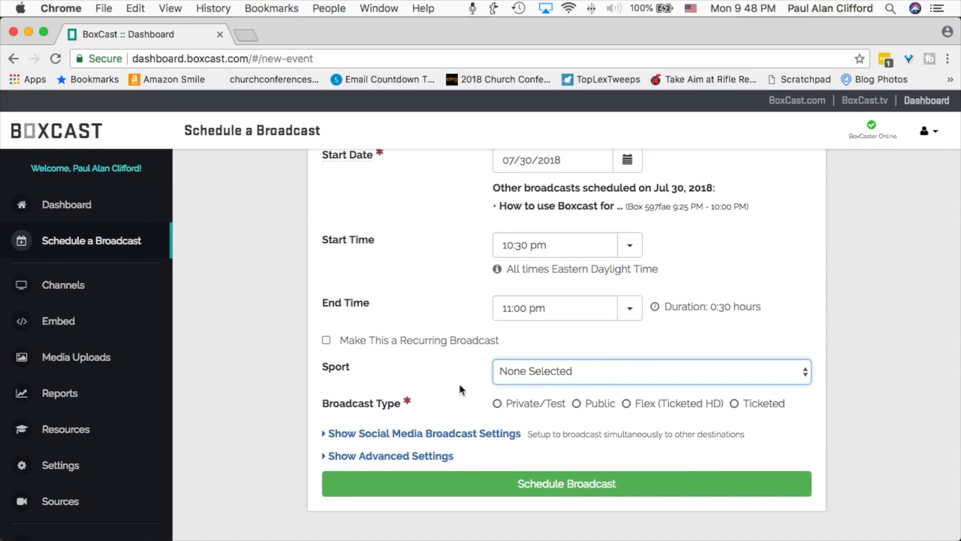
pyautogui.click(576, 403)
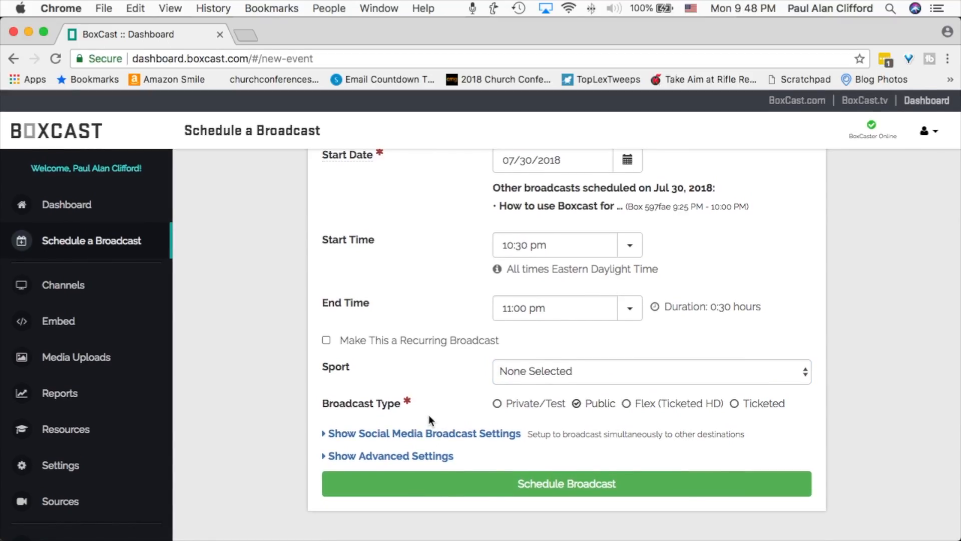
# Examine the social media broadcast settings and the advanced settings, collapsing each section after viewing it.
pyautogui.click(339, 434)
pyautogui.scroll(-5, 340, 434)
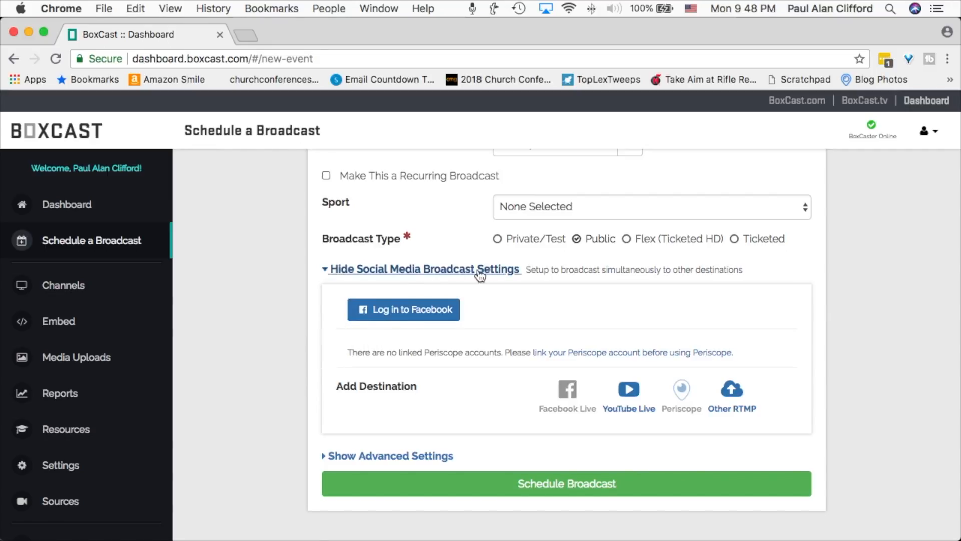
pyautogui.click(420, 273)
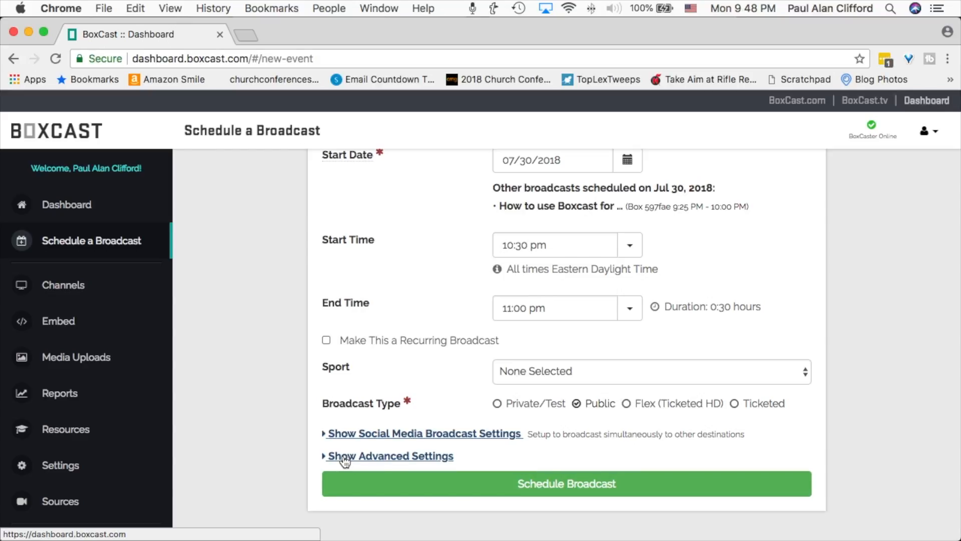
pyautogui.click(344, 457)
pyautogui.scroll(-5, 344, 455)
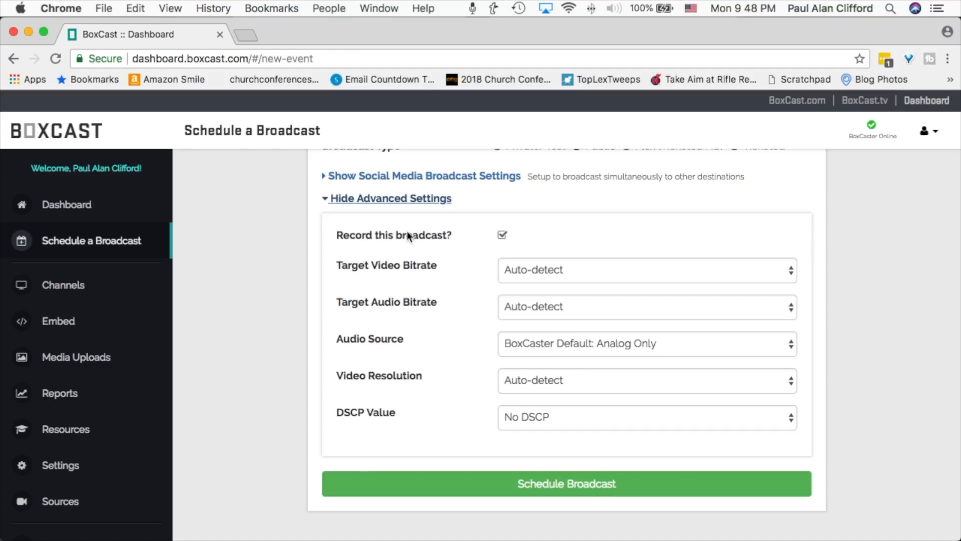
pyautogui.click(328, 200)
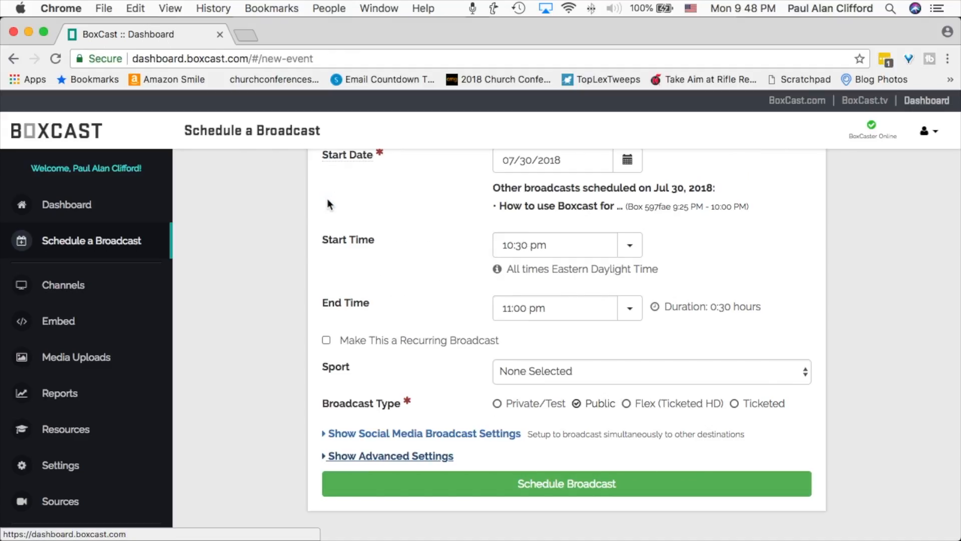
# Schedule the broadcast and look over its details page.
pyautogui.click(655, 490)
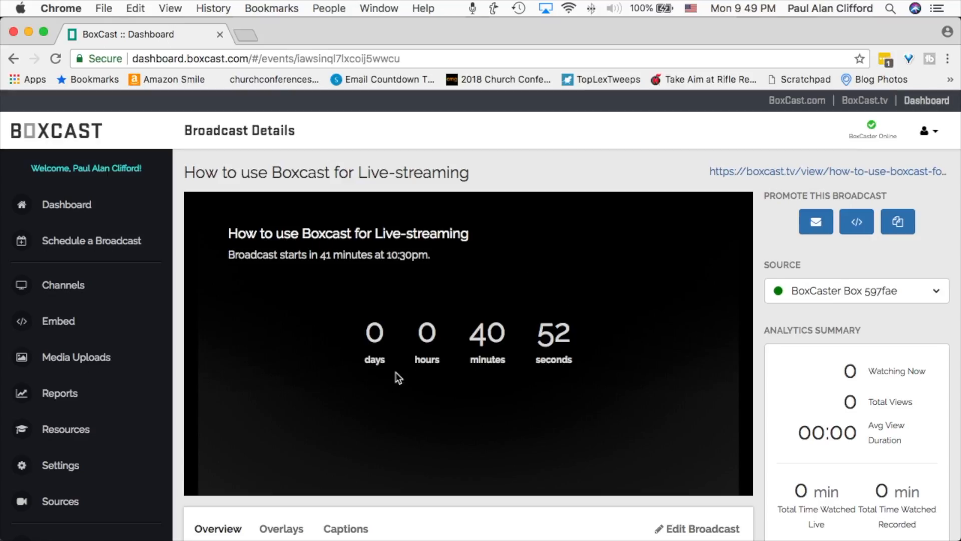
pyautogui.scroll(-5, 489, 368)
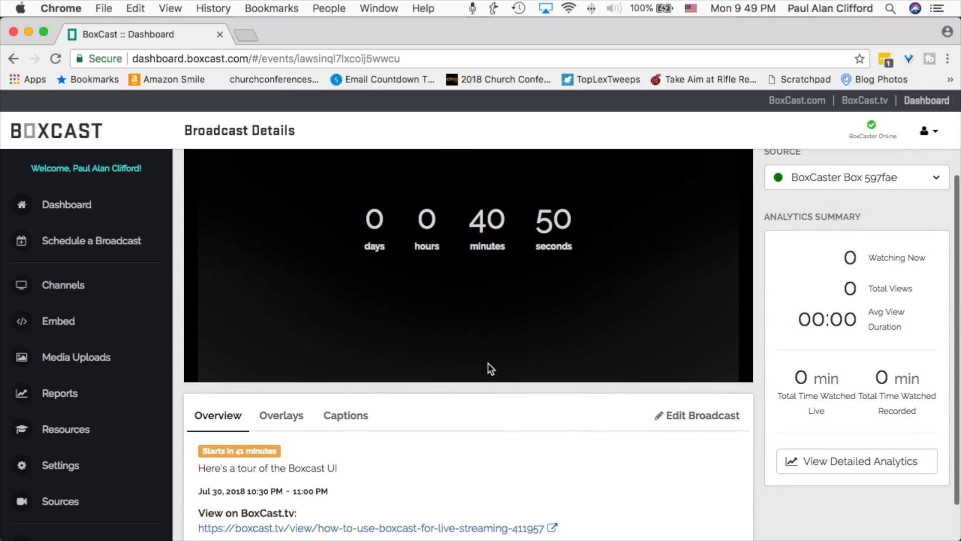
pyautogui.scroll(4, 489, 368)
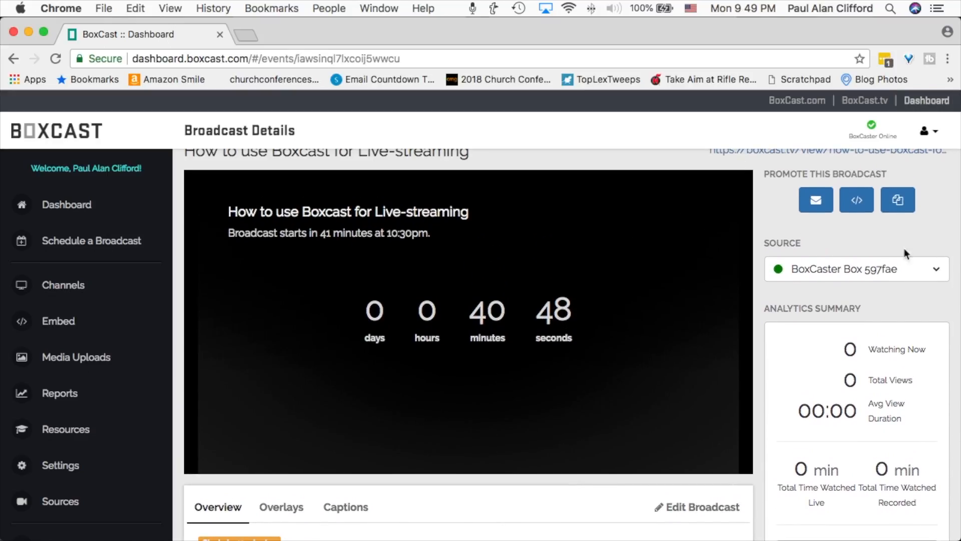
# Inspect the broadcast's source status and view the full settings of Box 597fae among the sources.
pyautogui.click(939, 272)
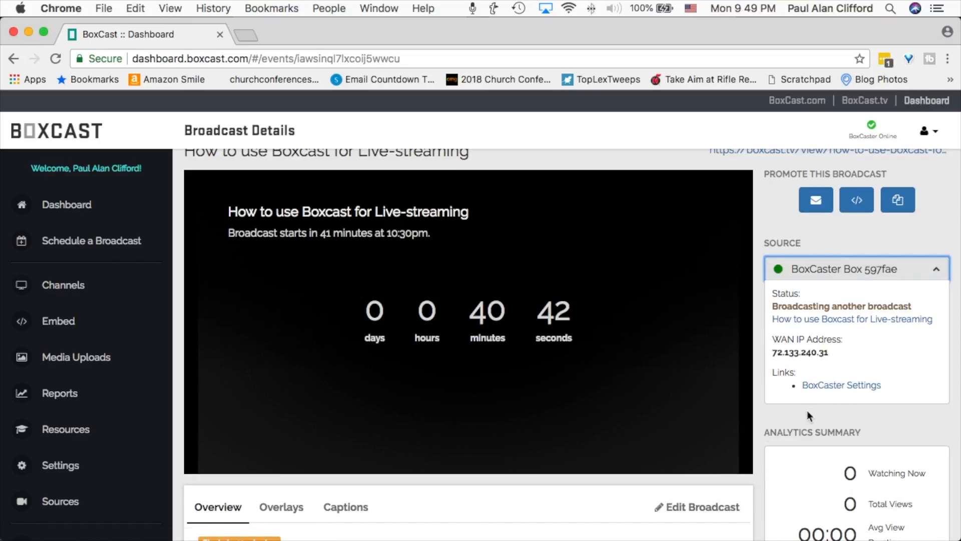
pyautogui.click(819, 386)
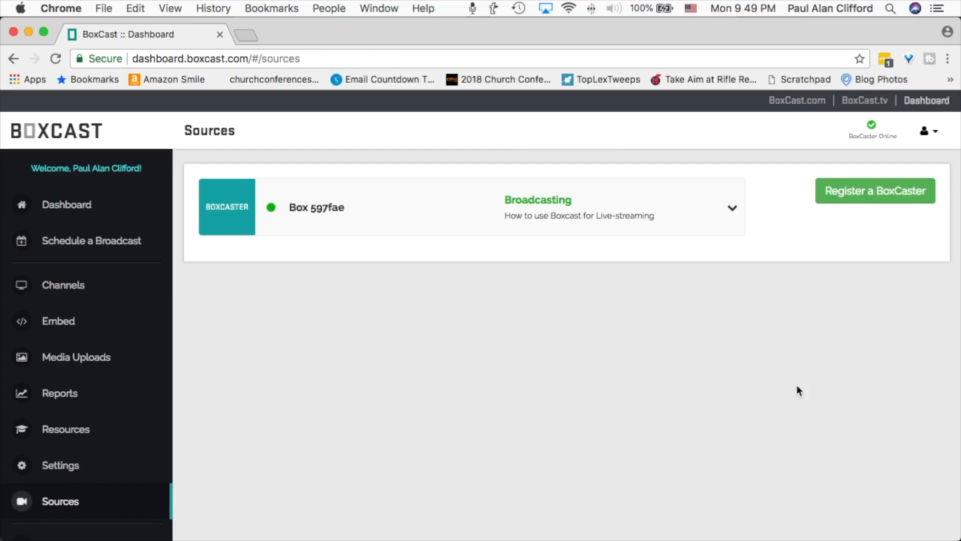
pyautogui.click(729, 210)
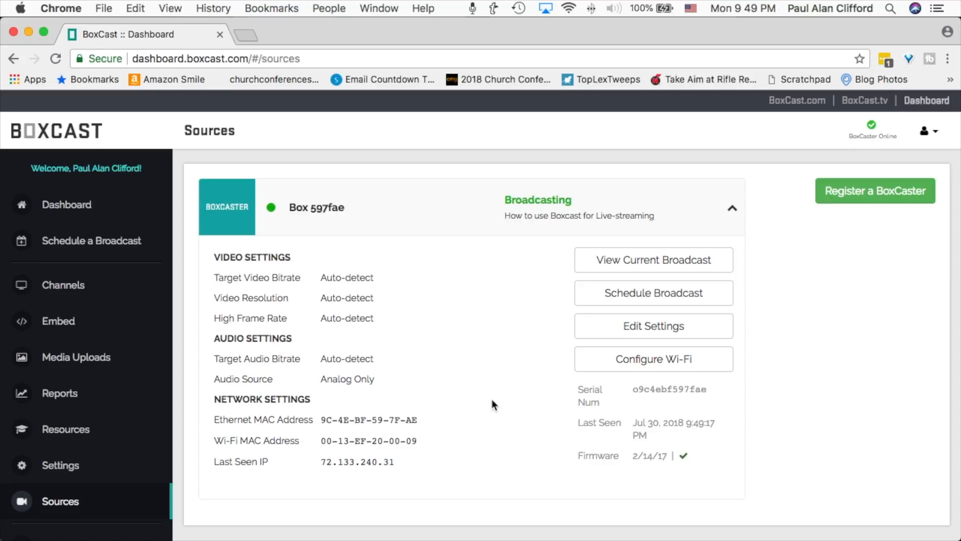
pyautogui.scroll(-1, 491, 398)
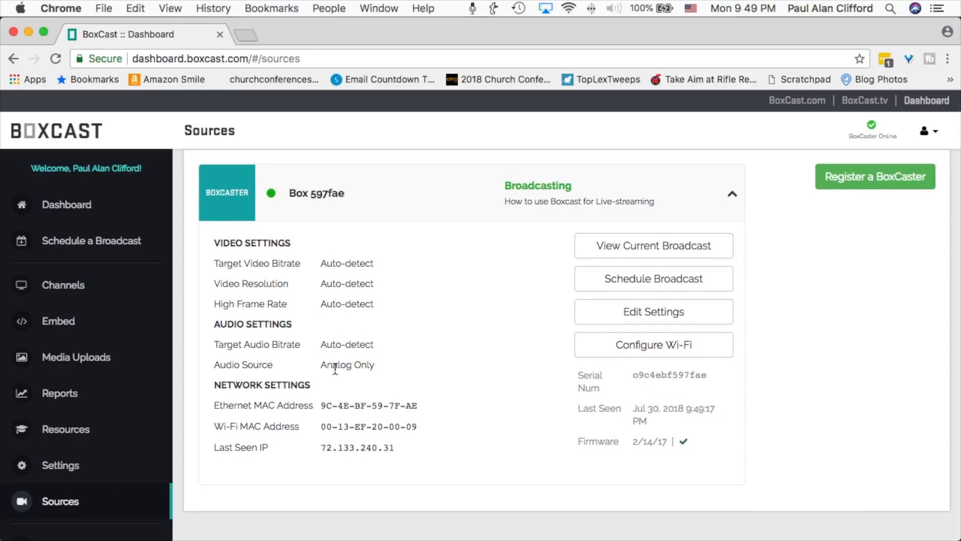
# Try HDMI Only as the audio source in Box 597fae's advanced settings and discard the change.
pyautogui.click(652, 313)
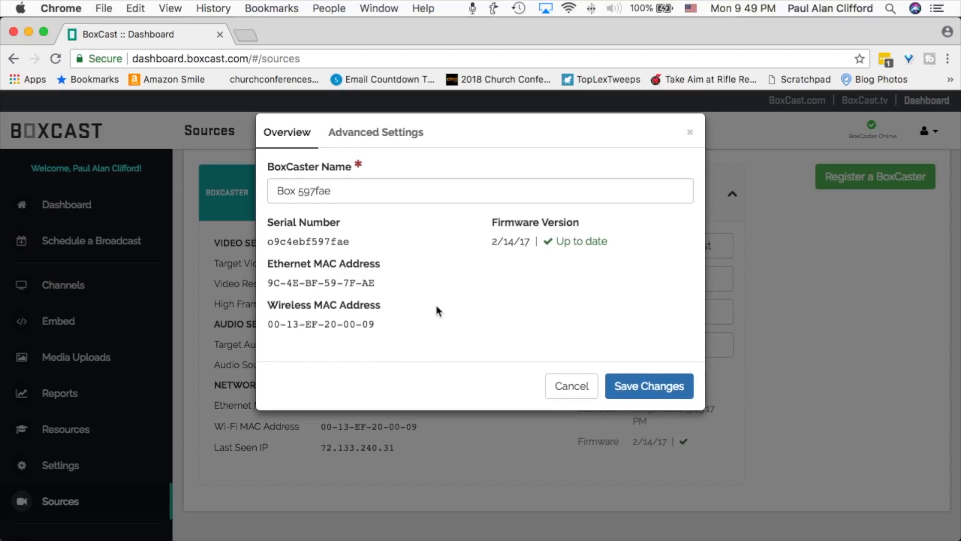
pyautogui.click(365, 141)
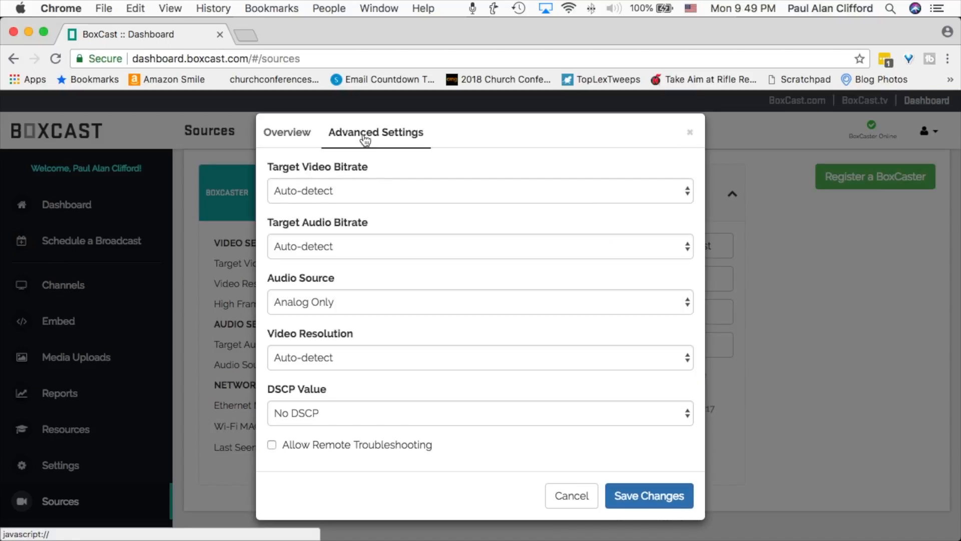
pyautogui.click(690, 300)
pyautogui.click(660, 289)
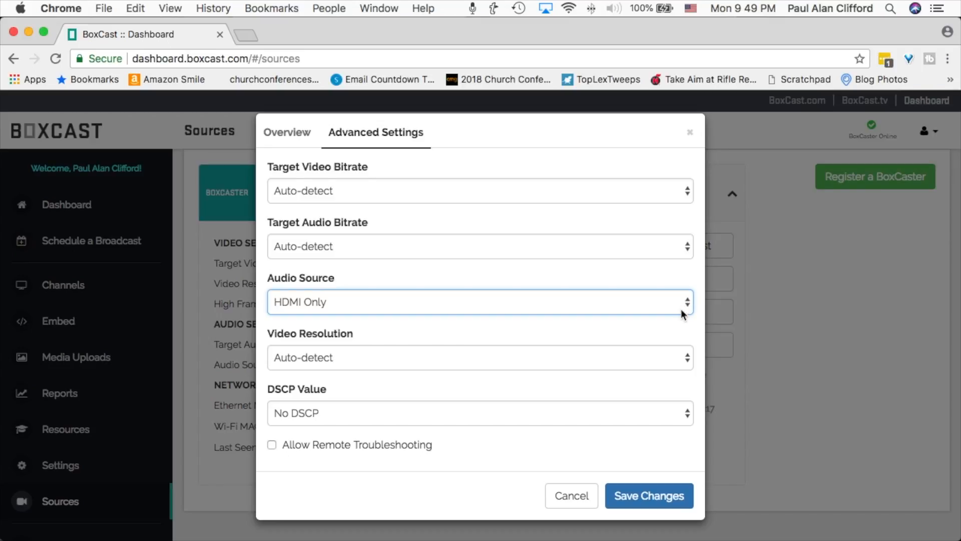
pyautogui.click(575, 497)
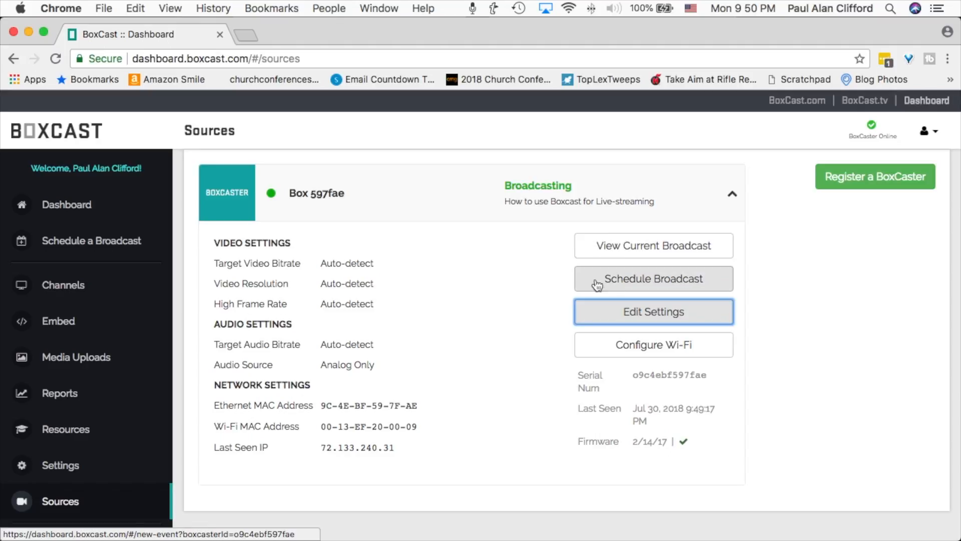
# View the current broadcast running on Box 597fae and review its overview and analytics summary.
pyautogui.click(650, 247)
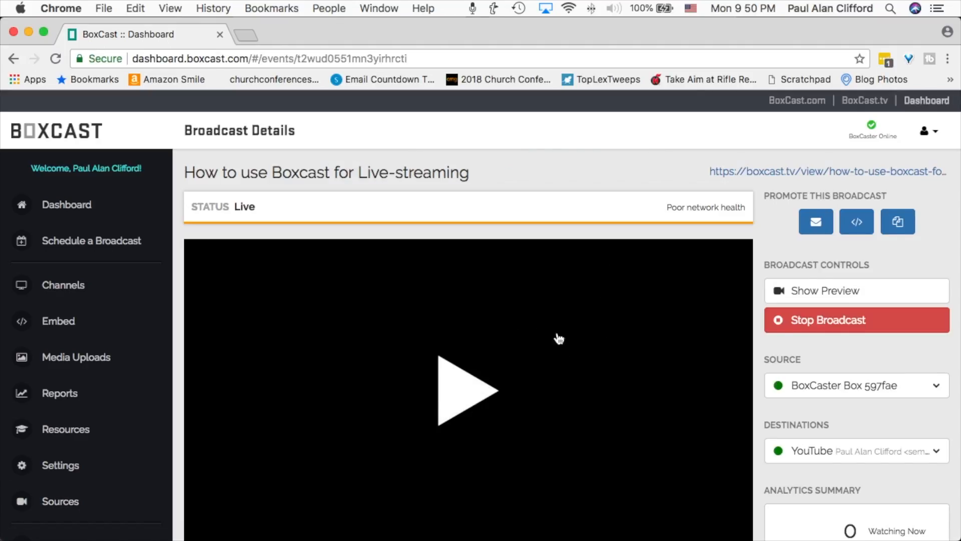
pyautogui.scroll(-5, 605, 378)
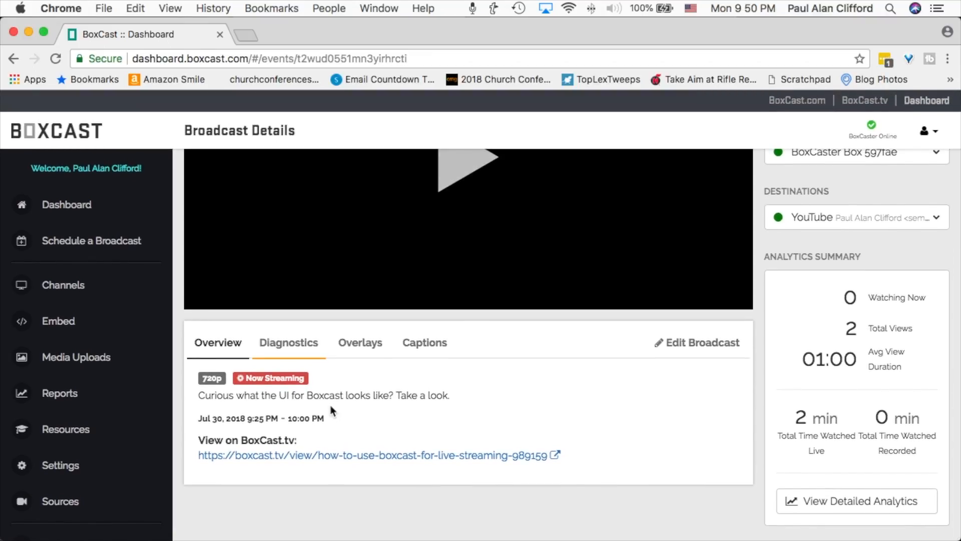
# Check the live broadcast's diagnostics and look over the embed code generator's options and generated code.
pyautogui.click(273, 350)
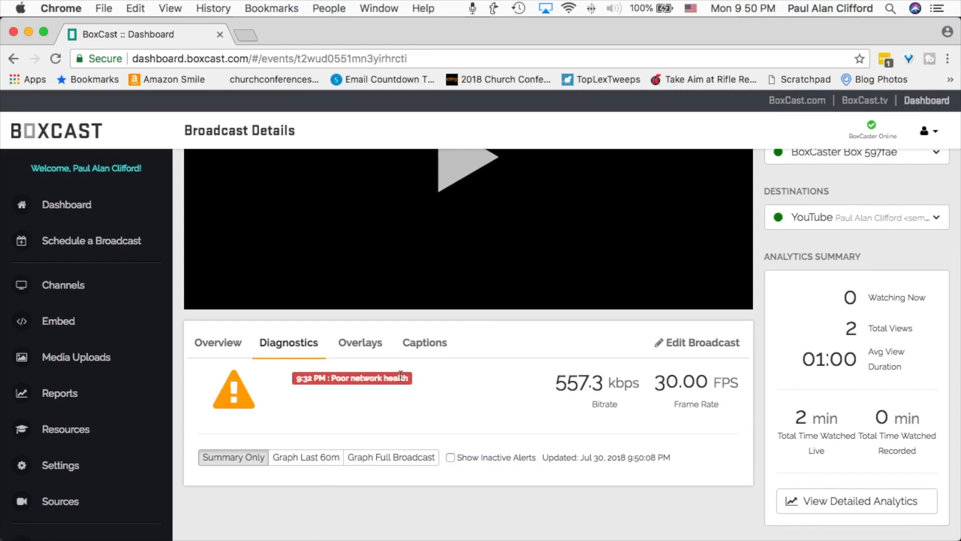
pyautogui.scroll(5, 501, 429)
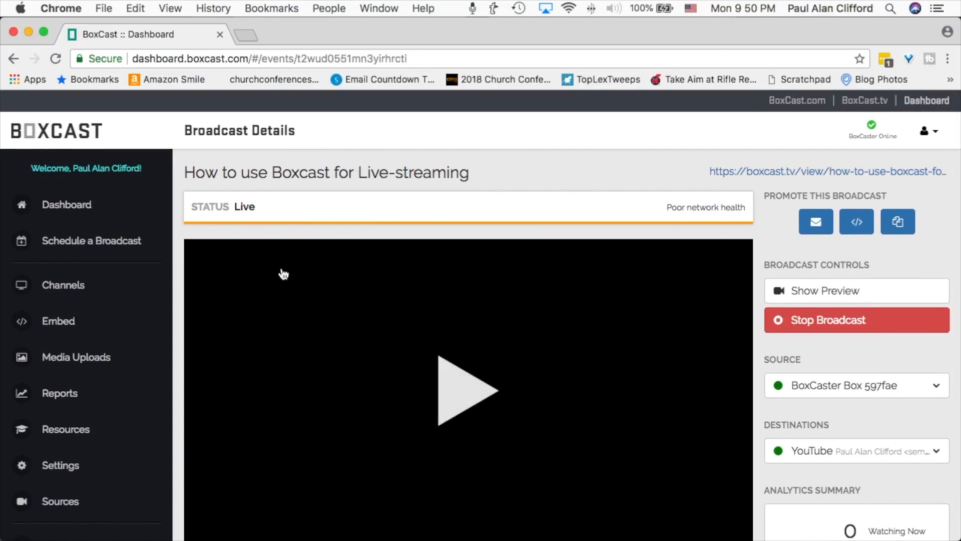
pyautogui.click(57, 323)
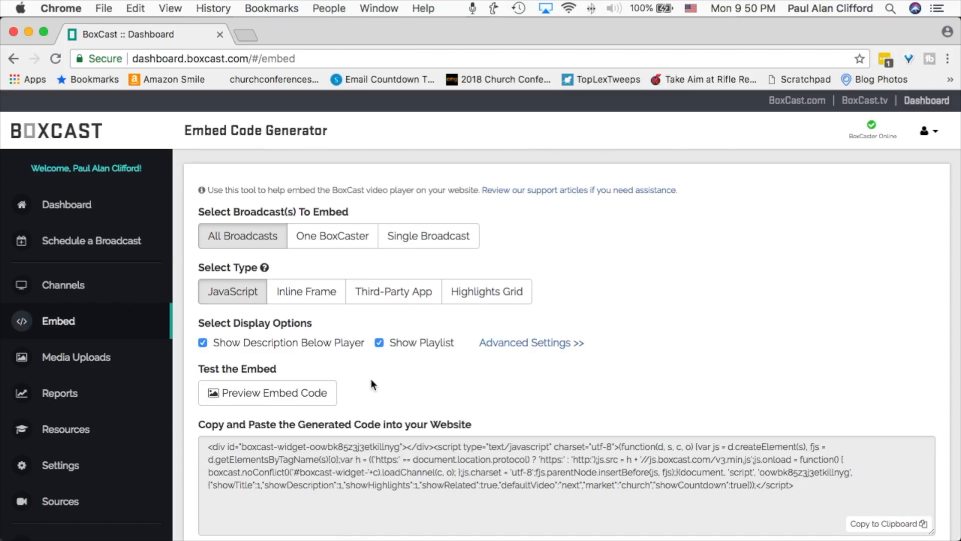
pyautogui.scroll(-2, 373, 386)
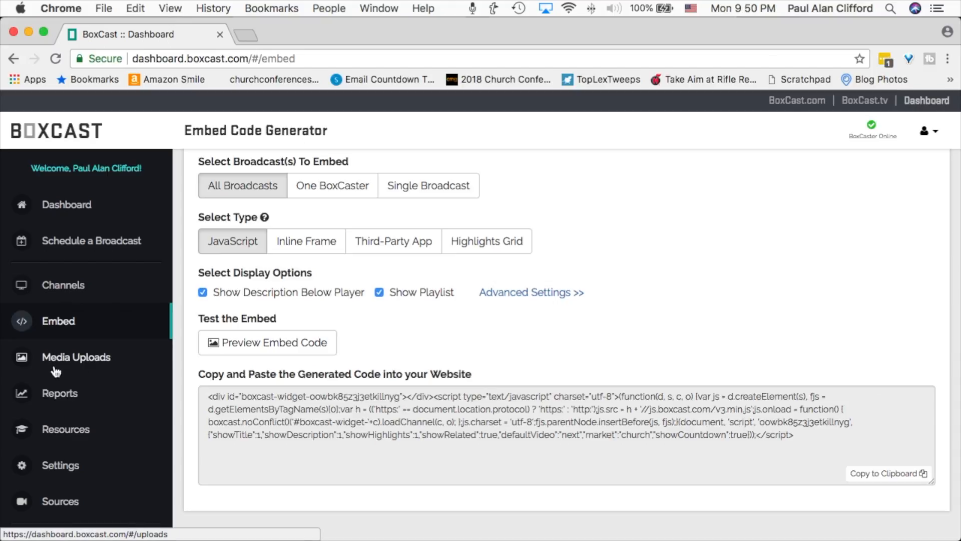
# View the Channels page and examine the overlay upload area under Media Uploads.
pyautogui.click(89, 281)
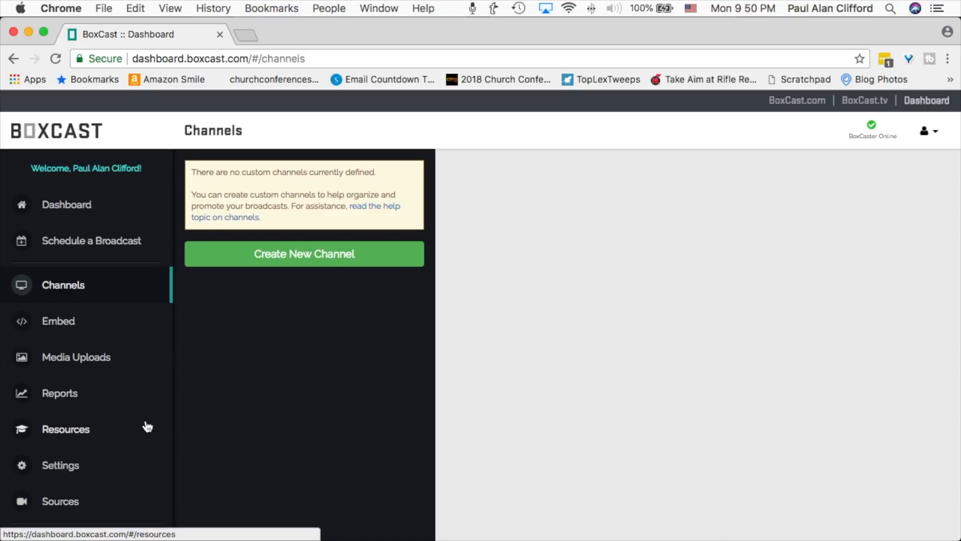
pyautogui.click(77, 360)
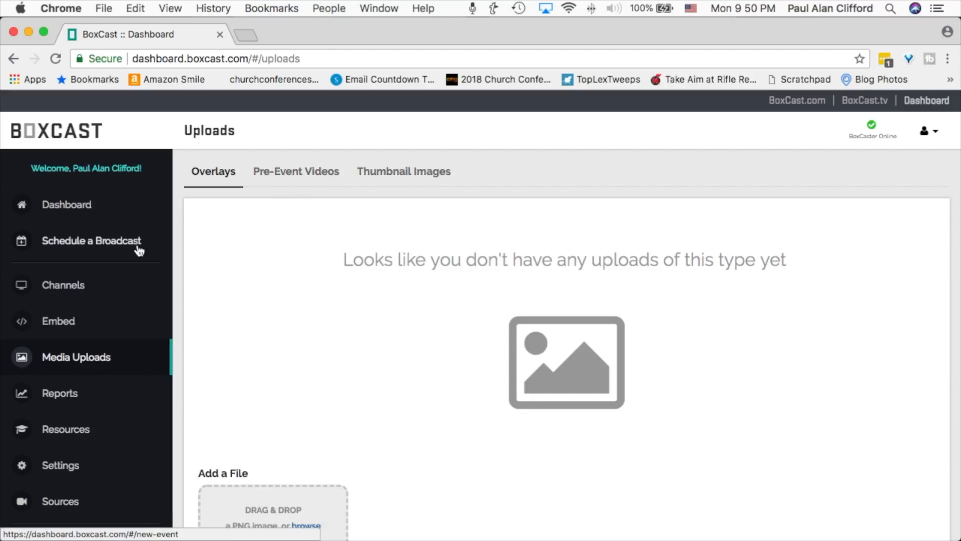
pyautogui.scroll(-3, 385, 351)
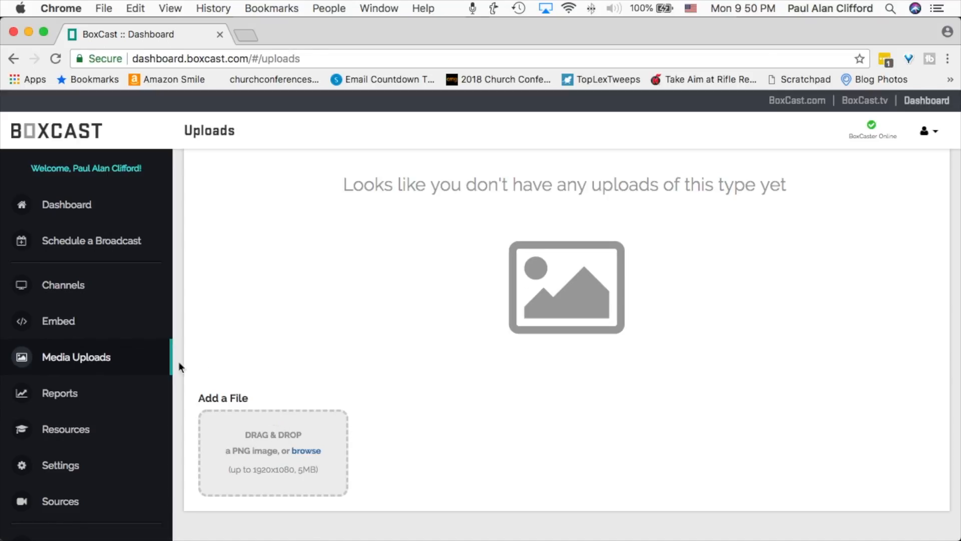
# Review the entire account's viewer analytics report, including the summary, when viewers watch and how viewers watch.
pyautogui.click(91, 393)
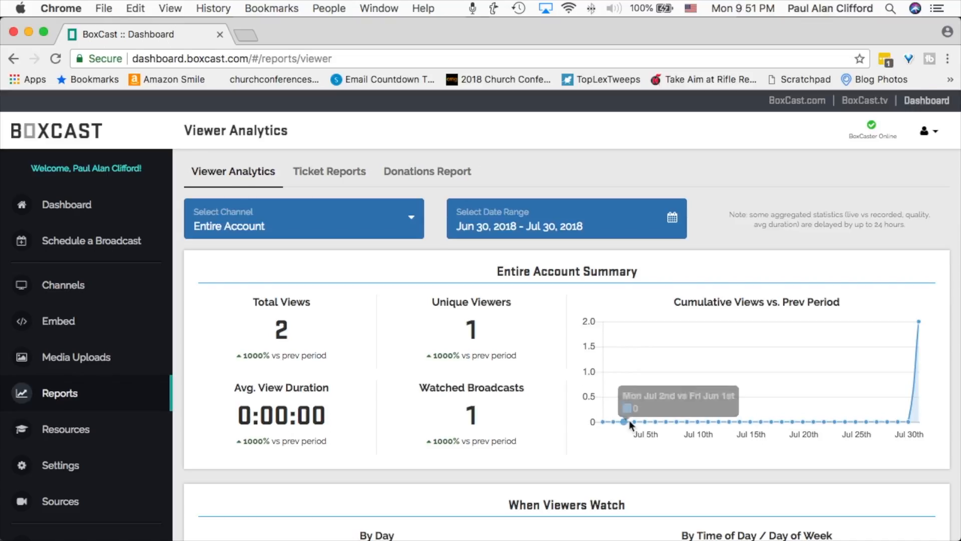
pyautogui.scroll(-6, 697, 420)
pyautogui.scroll(-6, 698, 420)
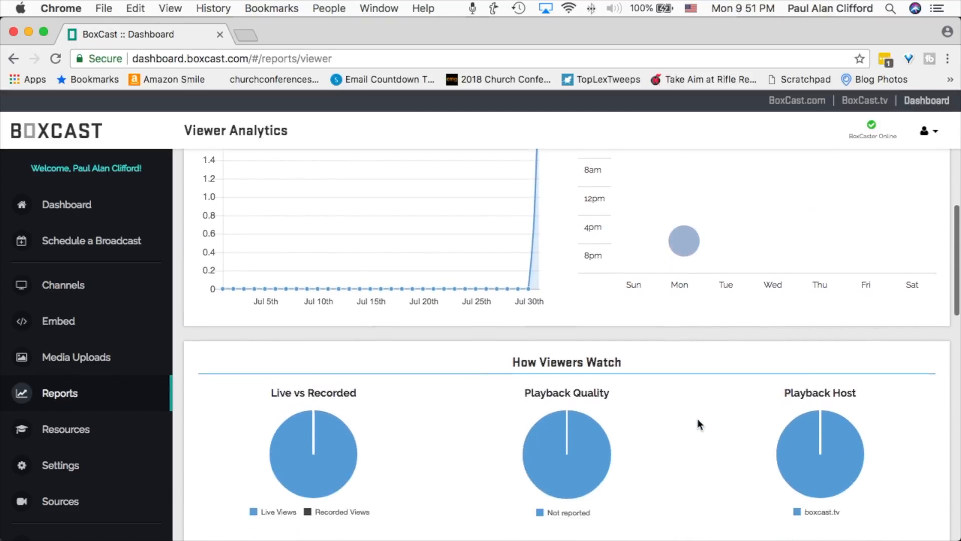
pyautogui.scroll(-2, 698, 419)
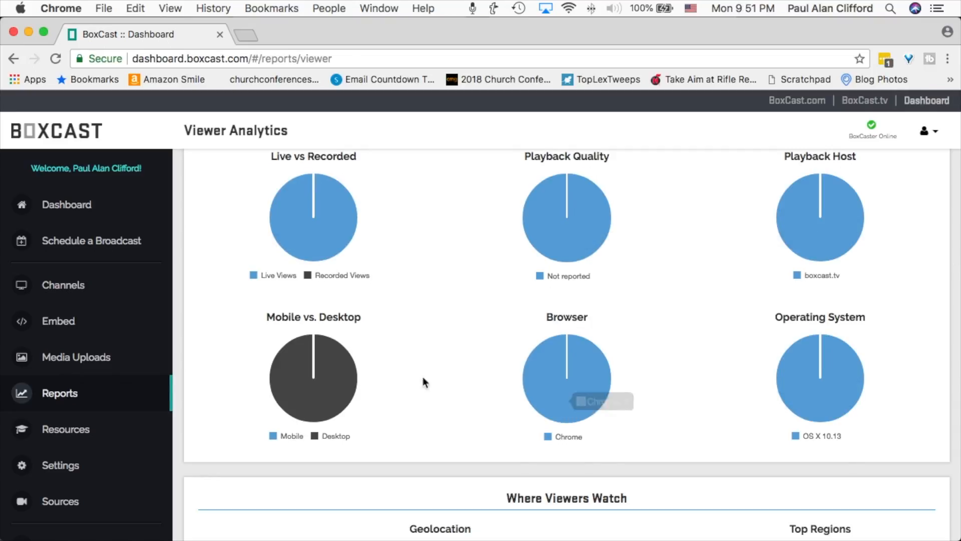
pyautogui.moveTo(323, 380)
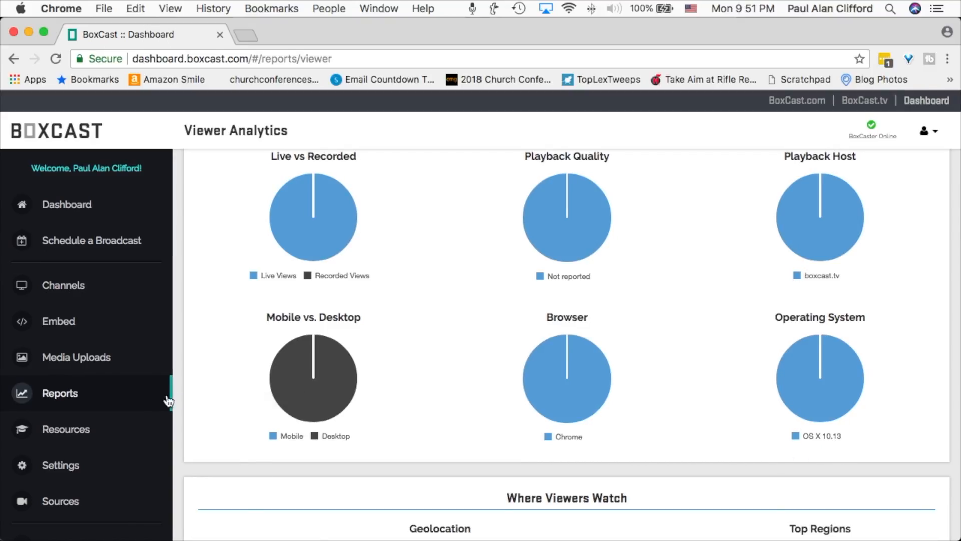
# Look through the Getting Started resources down to the BoxCast Platform overview.
pyautogui.click(76, 433)
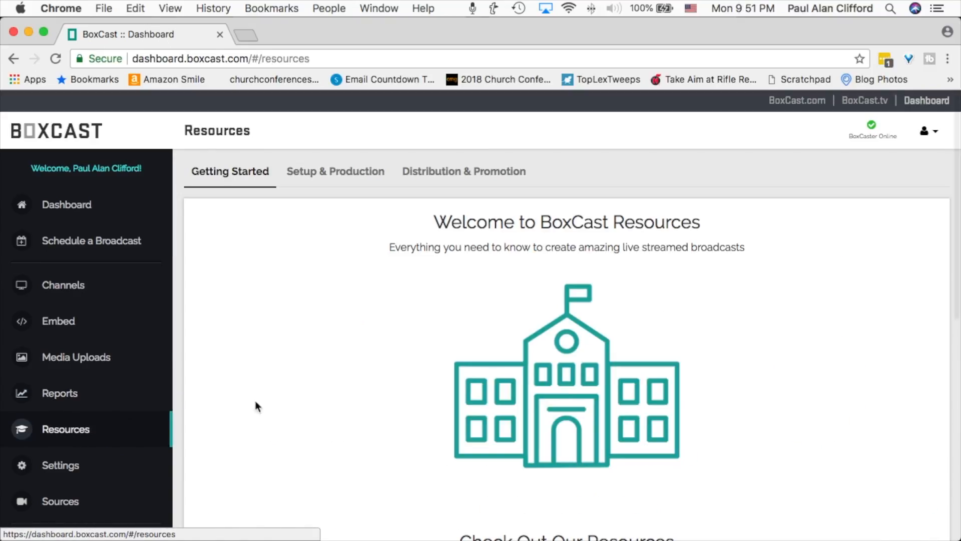
pyautogui.scroll(-2, 367, 340)
pyautogui.scroll(-8, 365, 335)
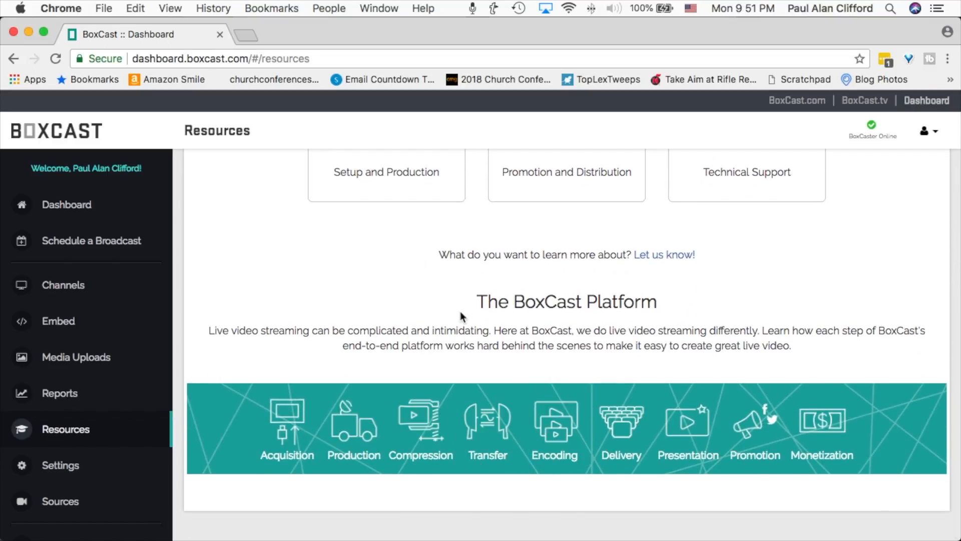
# View the account's Settings overview and the list of registered sources.
pyautogui.click(63, 466)
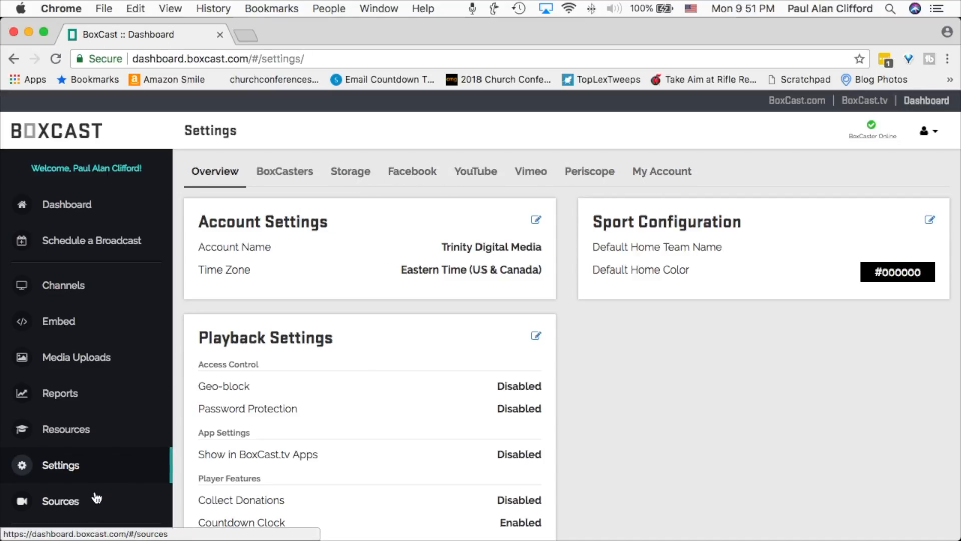
pyautogui.click(83, 506)
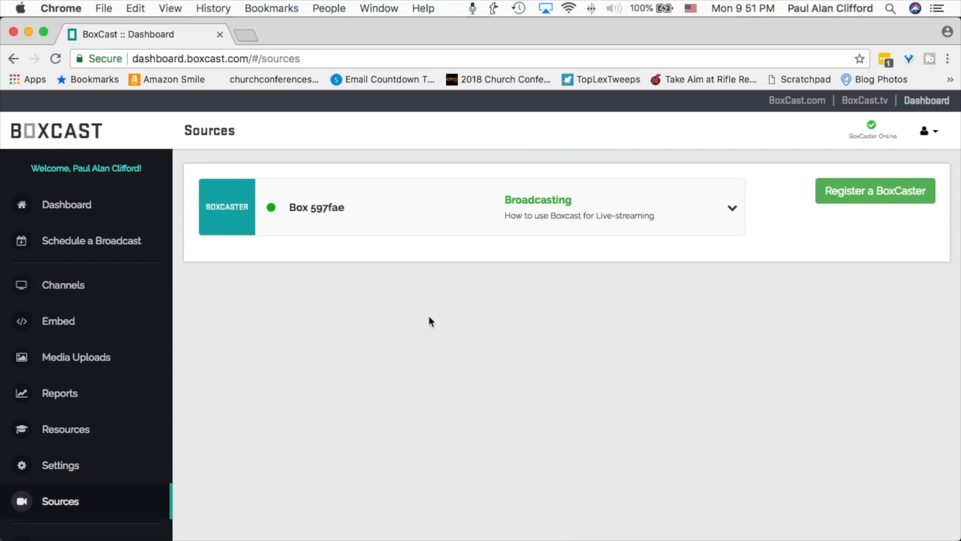